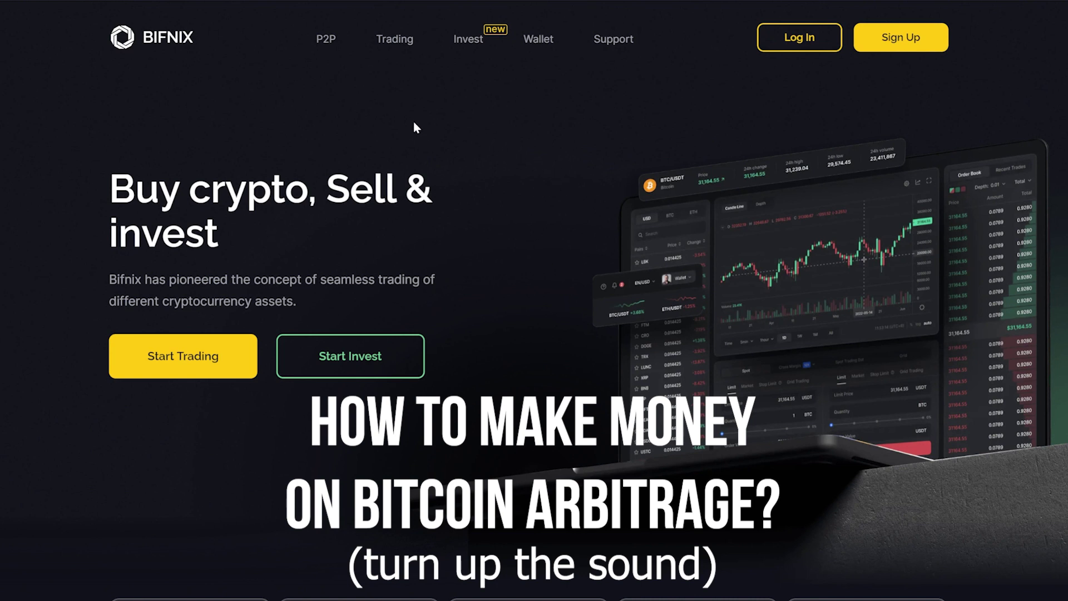
# Step: Open Bifnix's BTC/USDT trading page from the top navigation bar
pyautogui.click(401, 49)
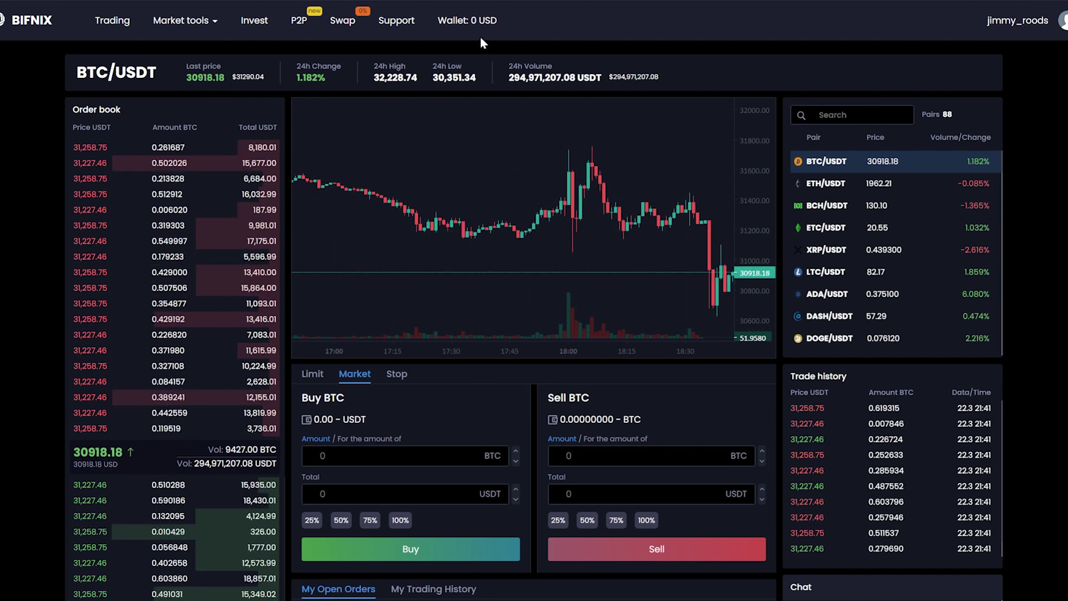
# Step: Copy the Bitcoin deposit address from the Bifnix wallet's deposit page
pyautogui.click(467, 22)
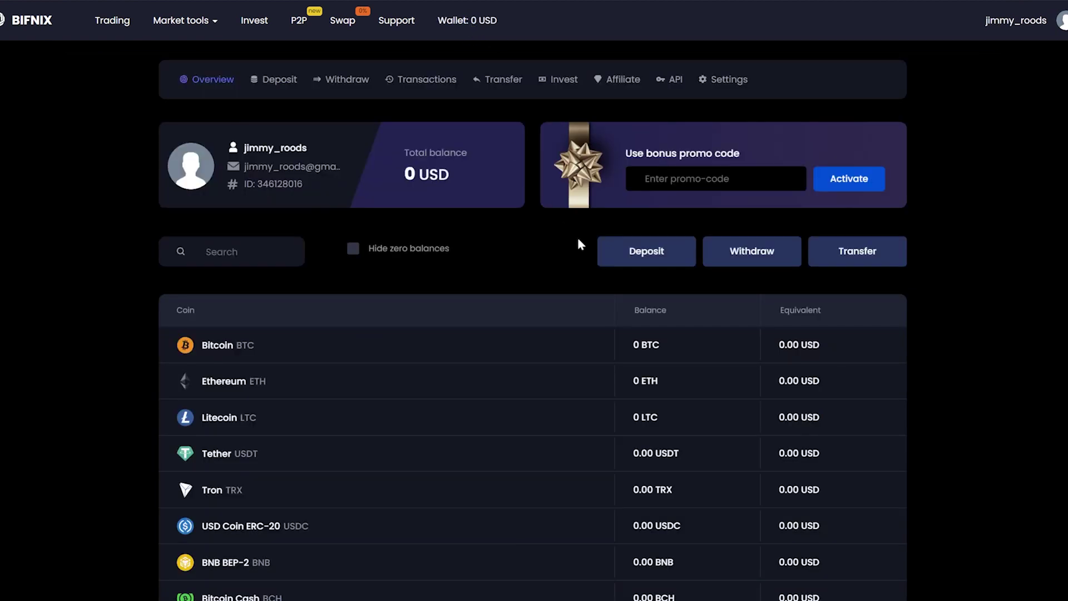
pyautogui.click(623, 253)
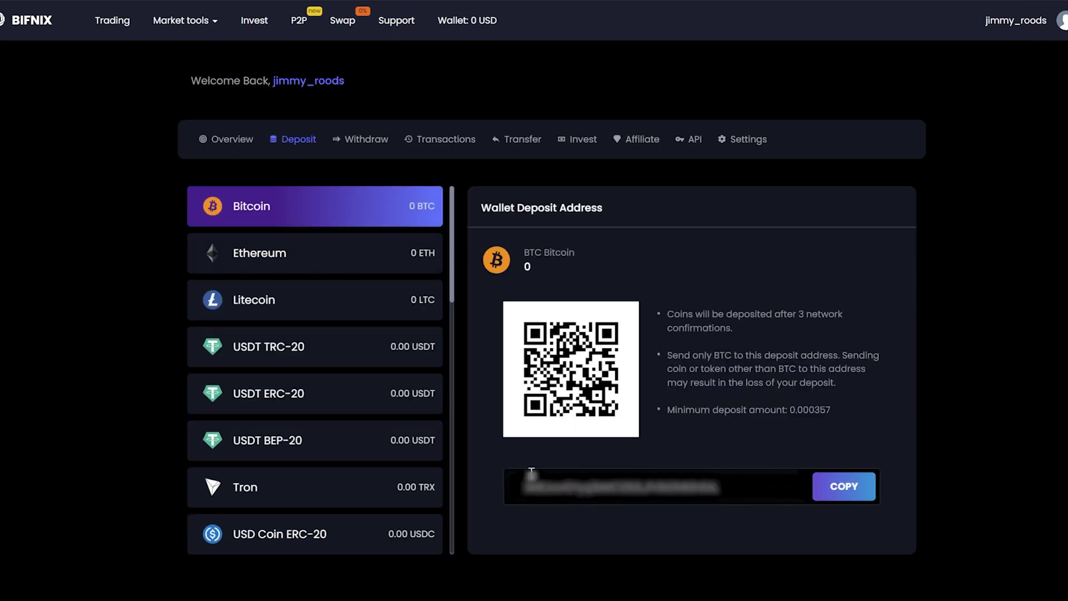
pyautogui.click(838, 492)
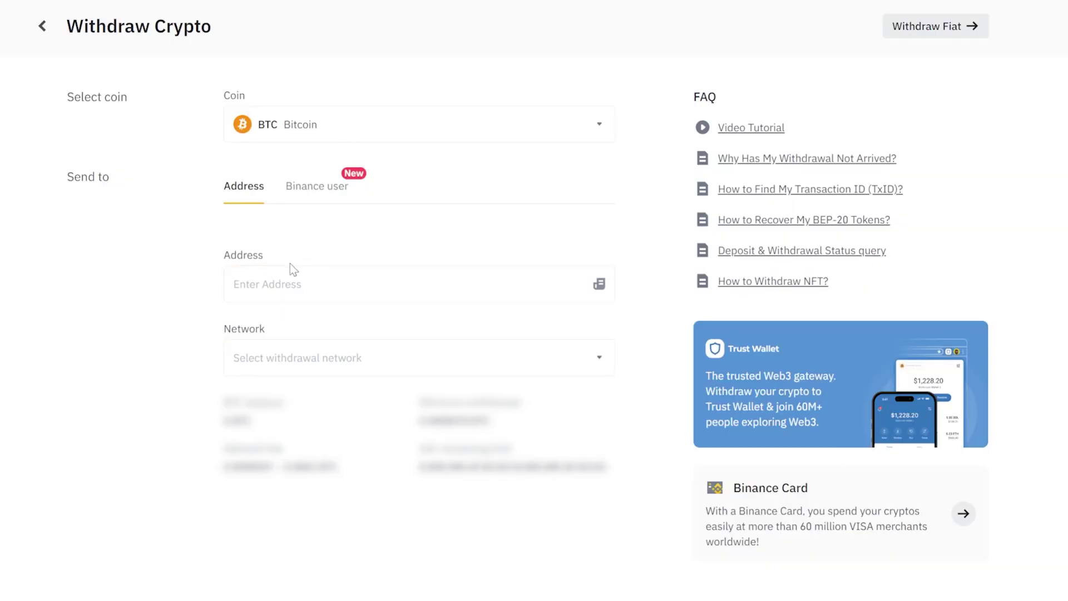
# Step: Paste the Bifnix Bitcoin address into Binance's withdrawal form and move to the Amount field
pyautogui.click(296, 282)
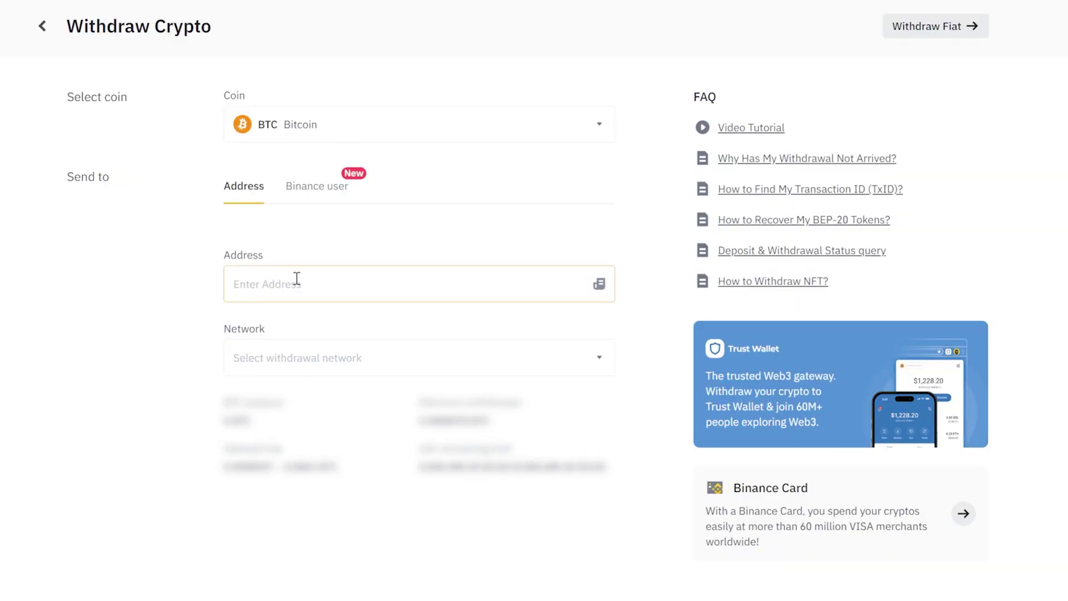
pyautogui.hotkey('ctrl', 'v')
pyautogui.click(294, 446)
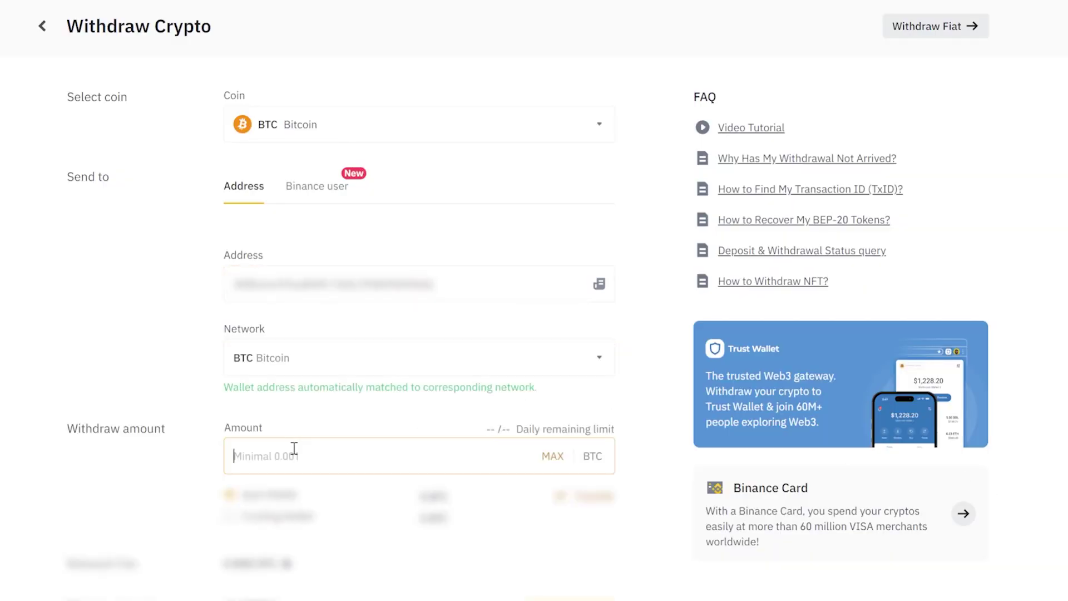
pyautogui.write('0.')
pyautogui.write('2')
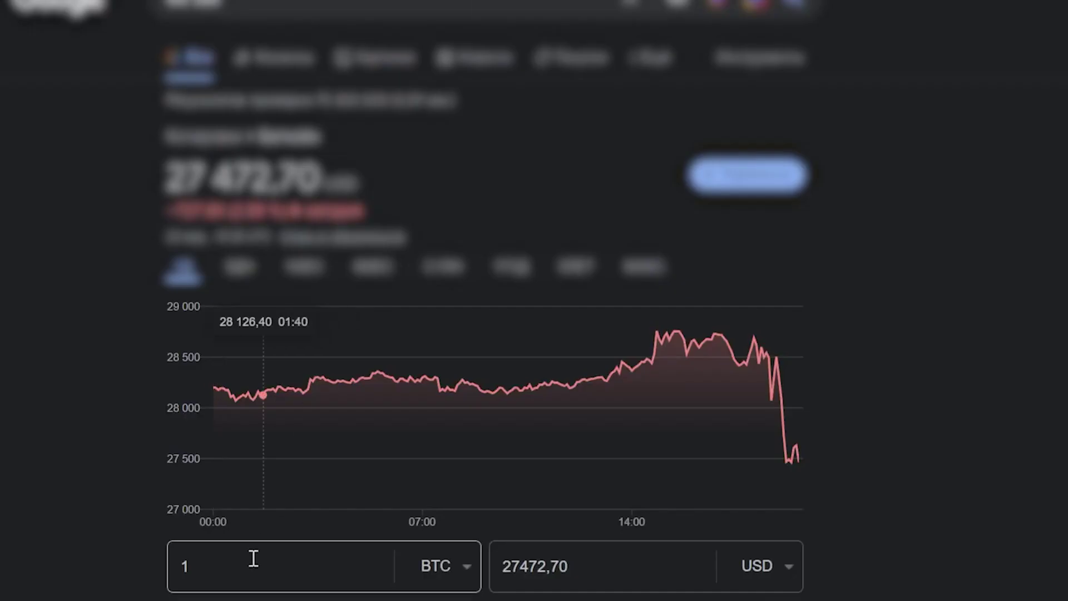
# Step: Clear the BTC amount in Google's converter, then return to Bifnix's BTC/USDT trading page
pyautogui.click(256, 565)
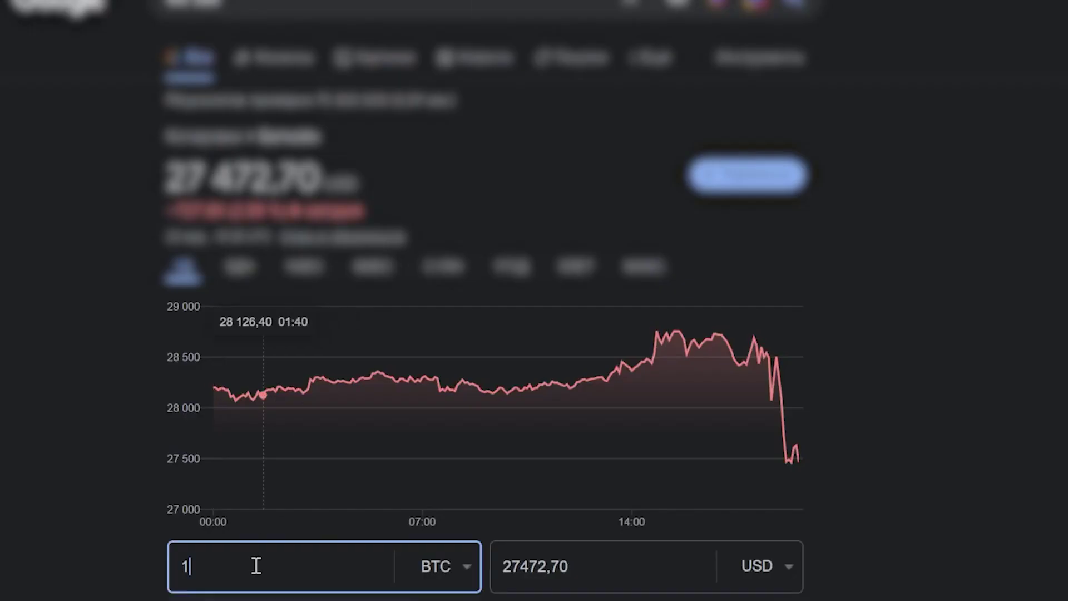
pyautogui.press('BackSpace')
pyautogui.write('0.2')
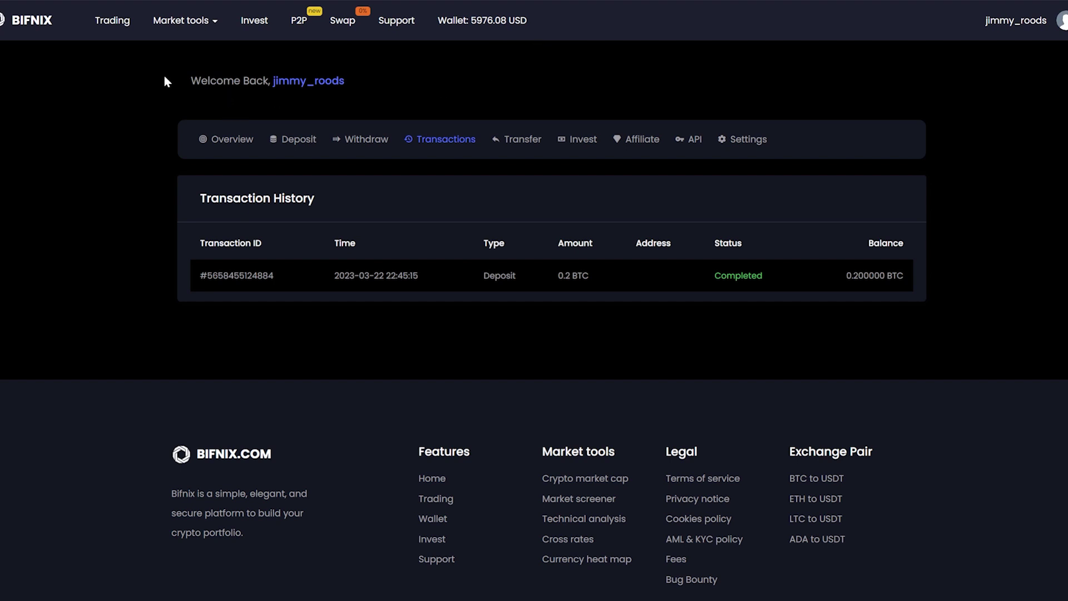
pyautogui.click(105, 25)
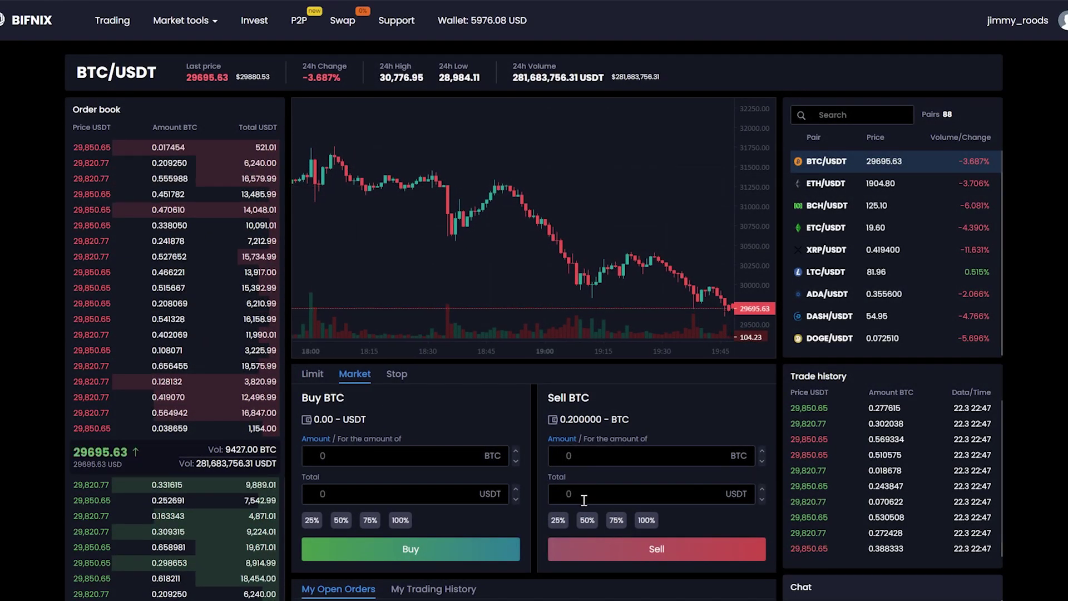
# Step: Sell all 0.2 BTC for 5945.57 USDT, choose a USDT TRC-20 withdrawal, and copy Binance's address
pyautogui.click(645, 521)
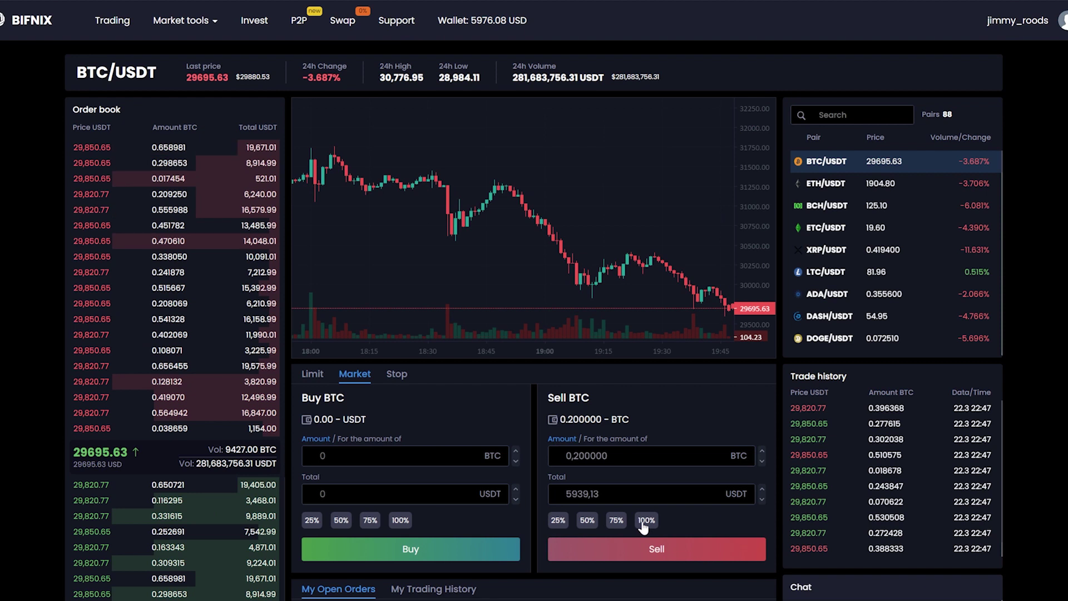
pyautogui.click(656, 553)
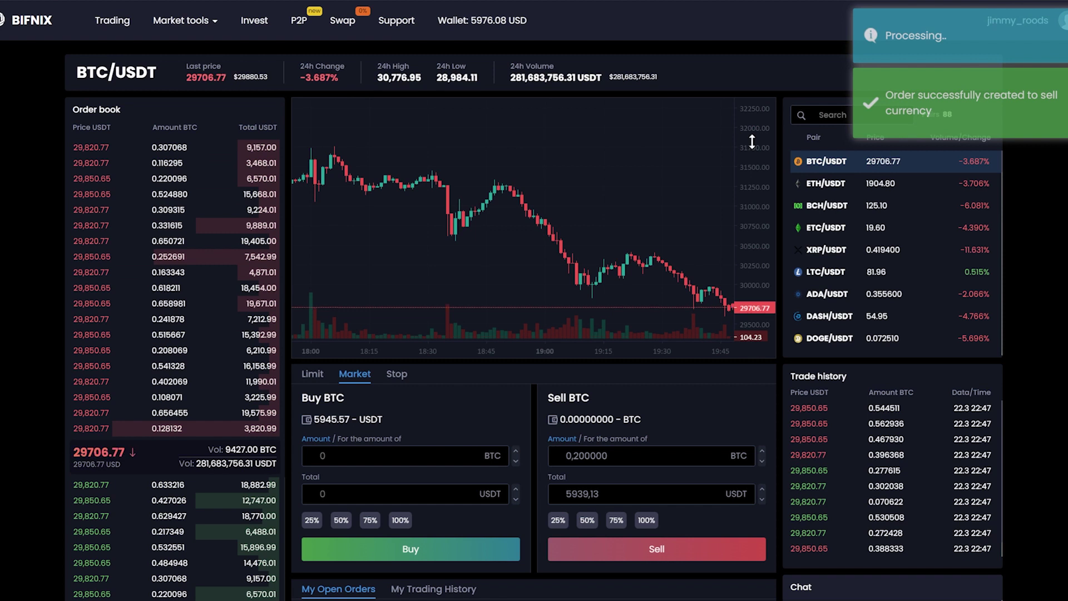
pyautogui.click(475, 20)
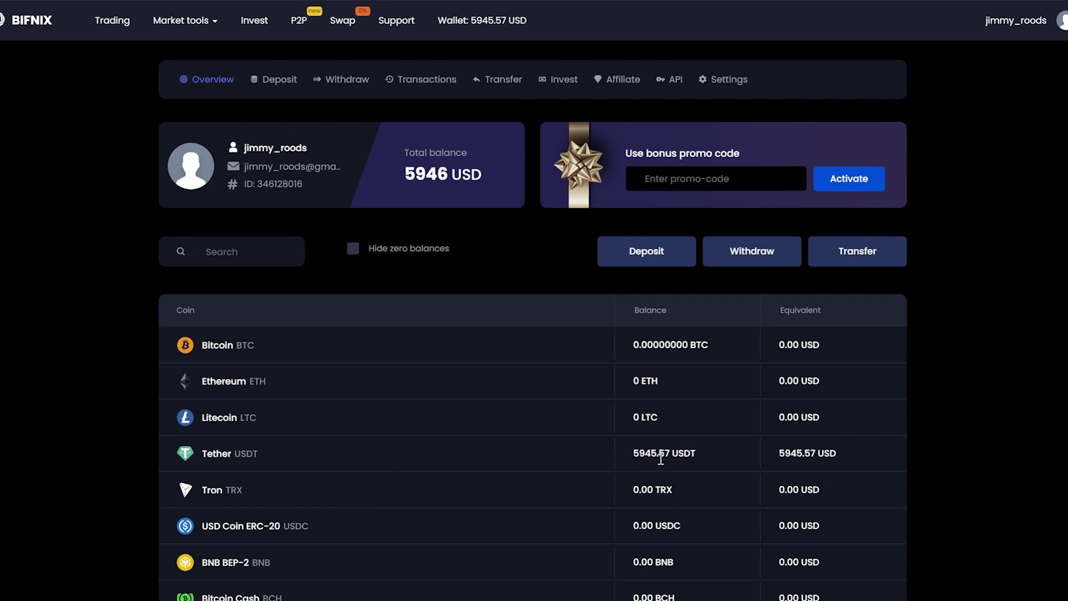
pyautogui.click(752, 253)
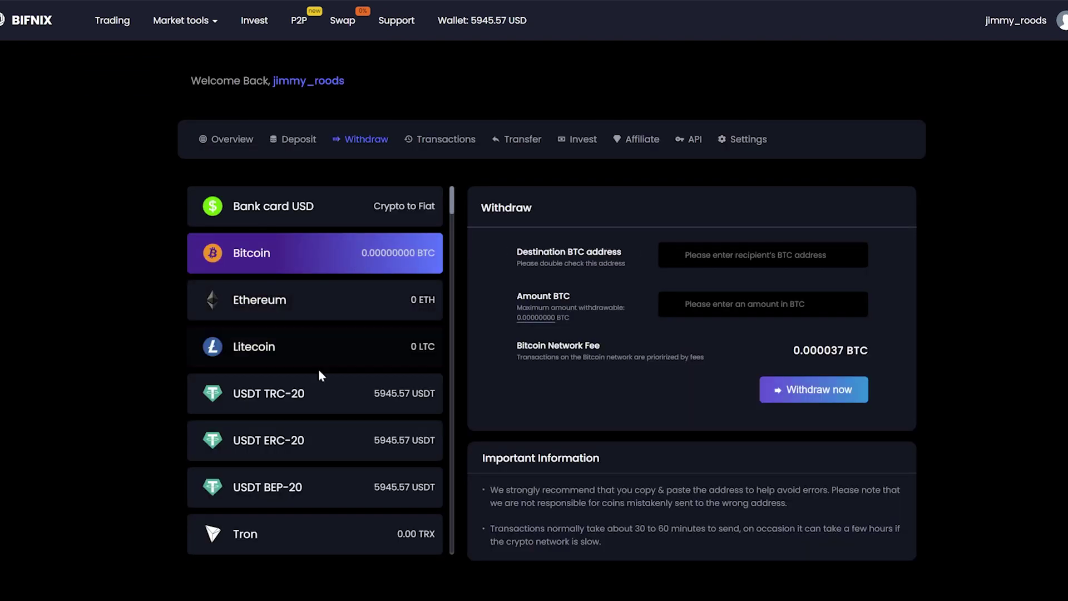
pyautogui.click(322, 397)
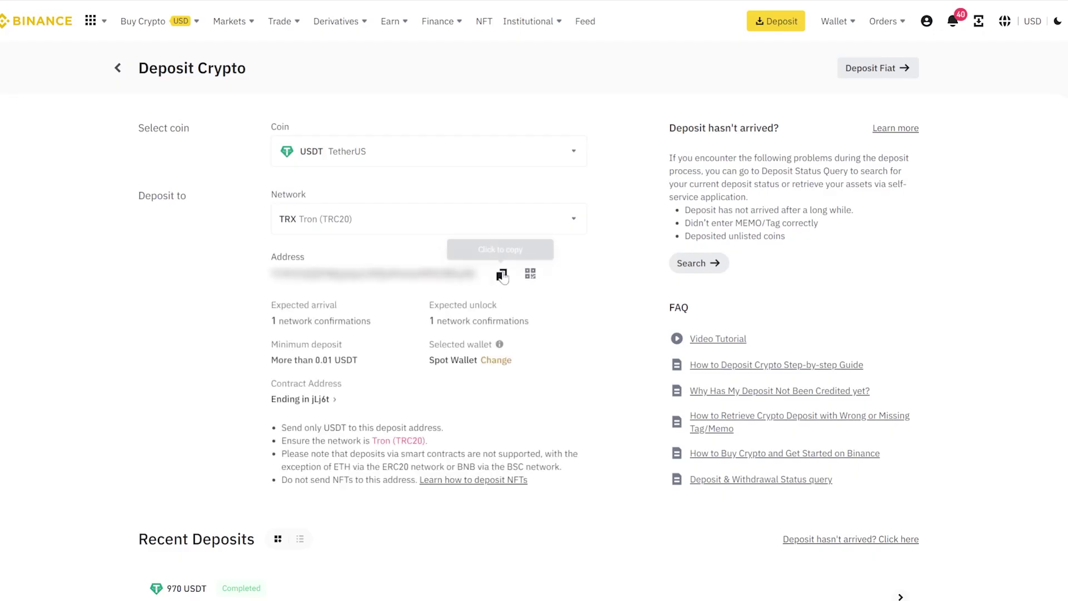
pyautogui.click(502, 276)
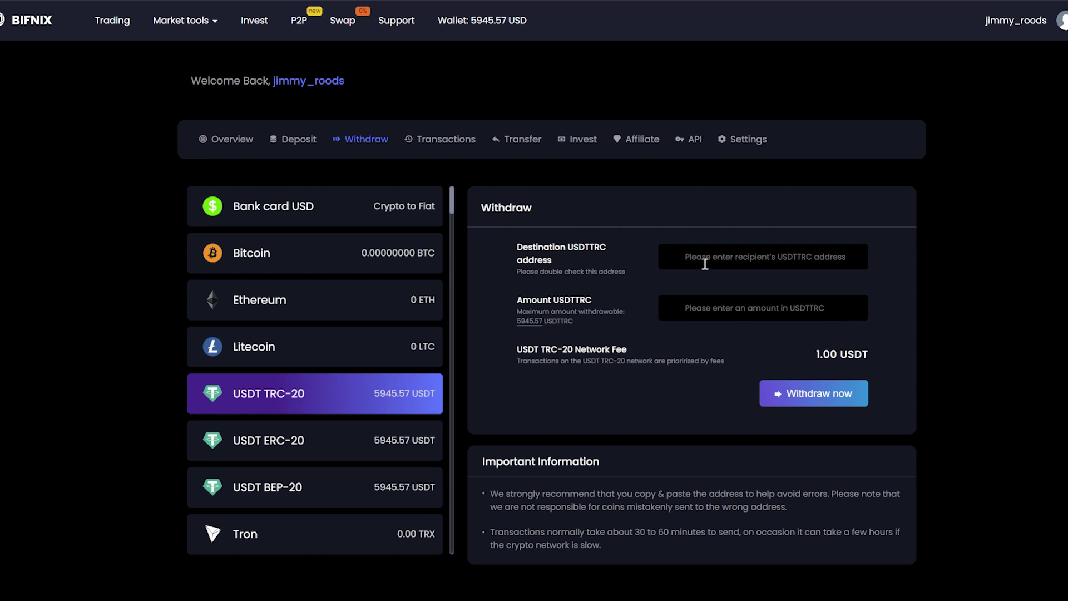
# Step: Withdraw 5942 USDT TRC-20 to the pasted Binance address
pyautogui.click(704, 264)
pyautogui.hotkey('ctrl', 'v')
pyautogui.click(724, 303)
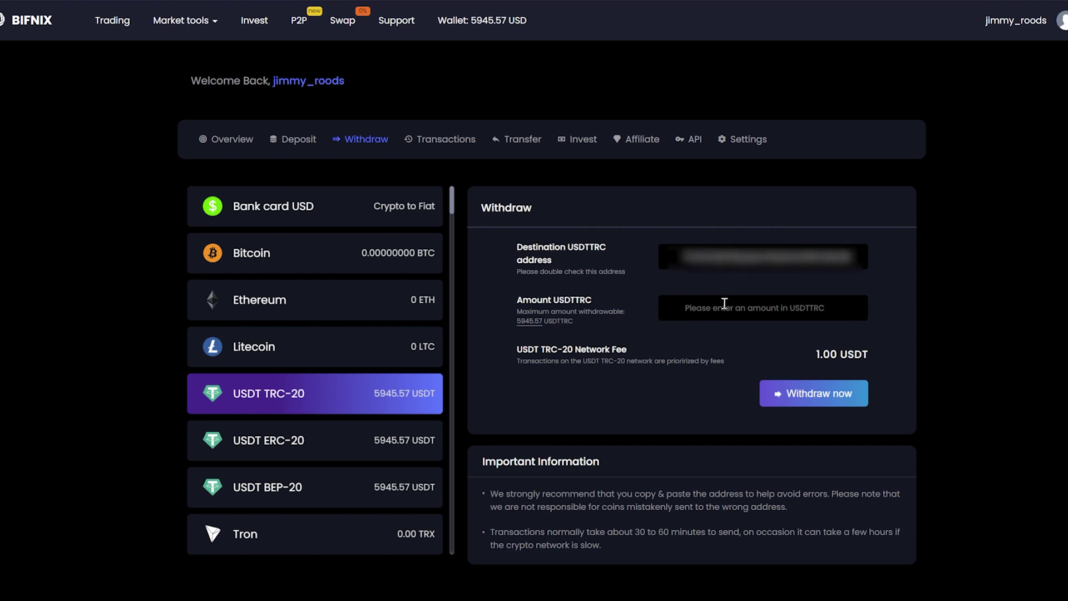
pyautogui.write('5')
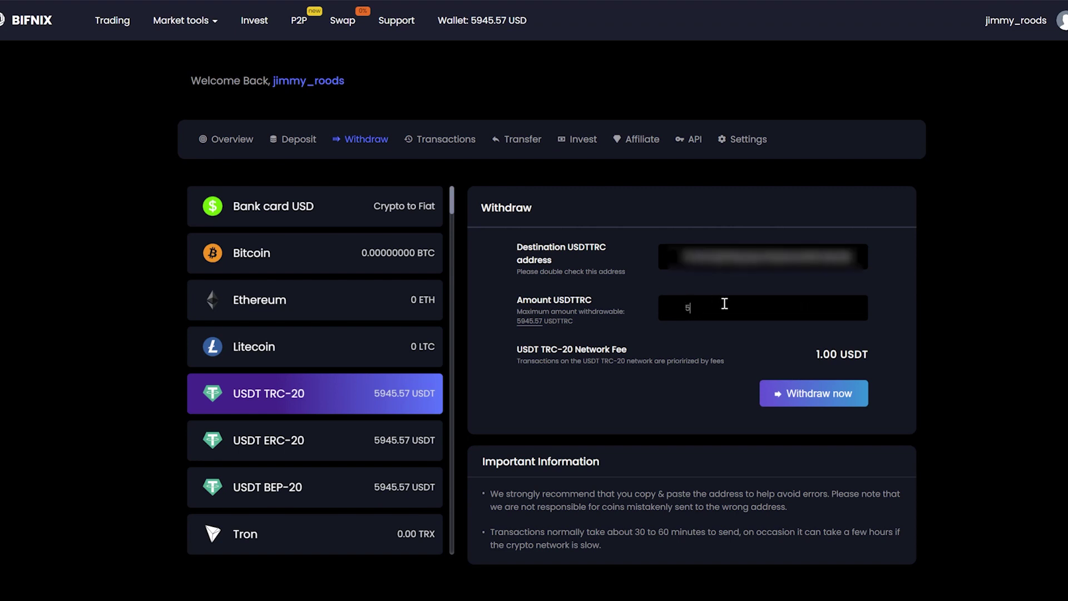
pyautogui.write('94')
pyautogui.write('2')
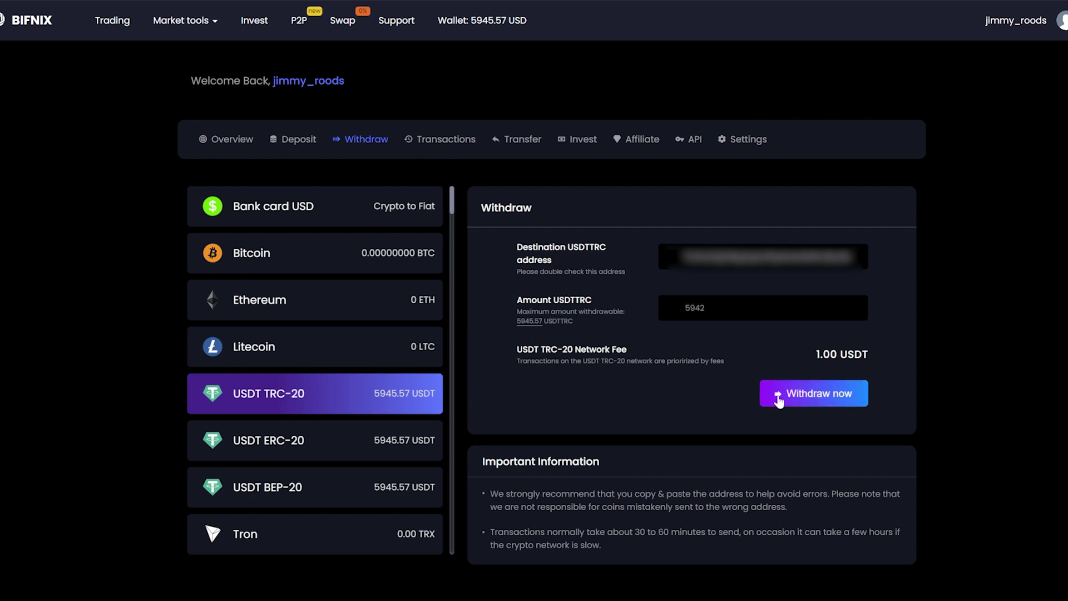
pyautogui.click(778, 400)
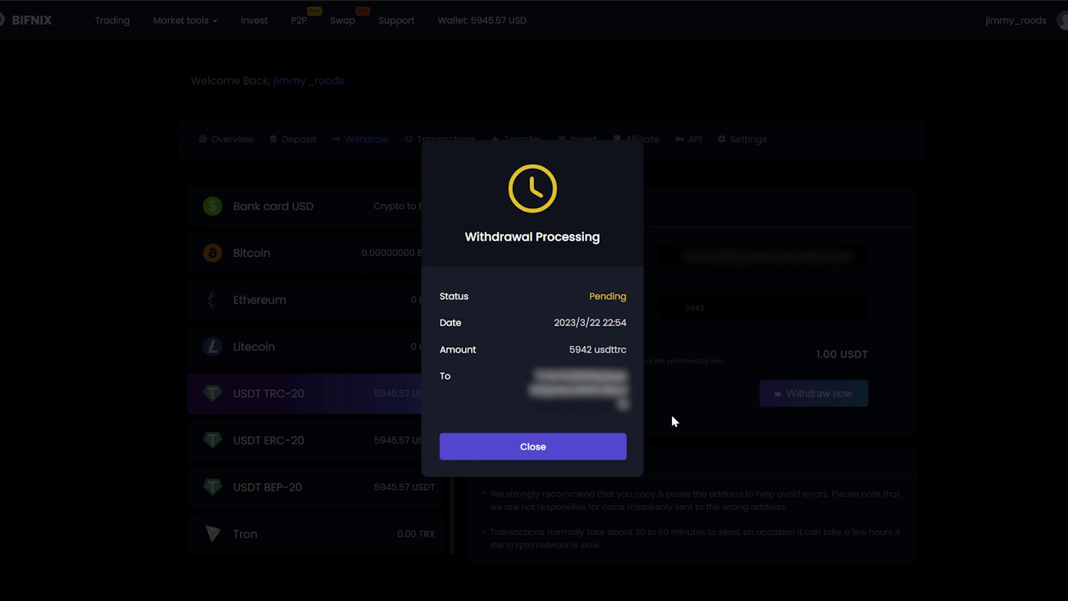